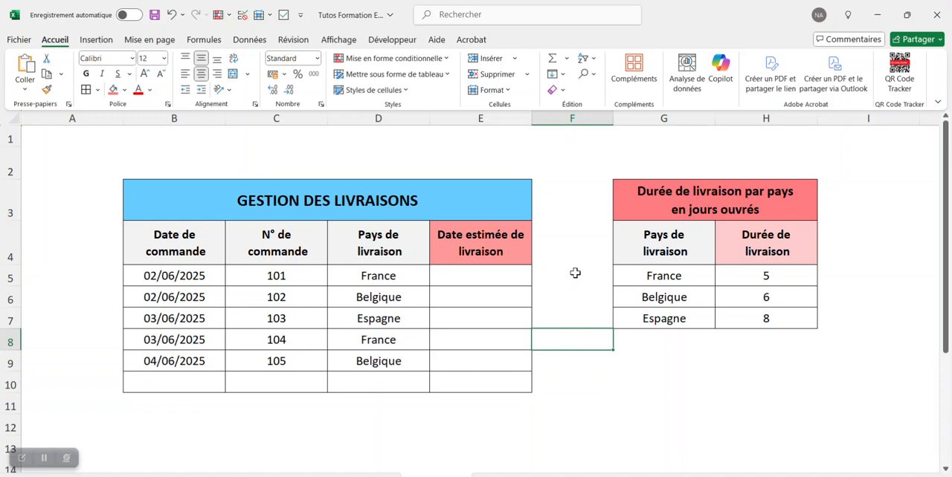
click(571, 277)
click(499, 276)
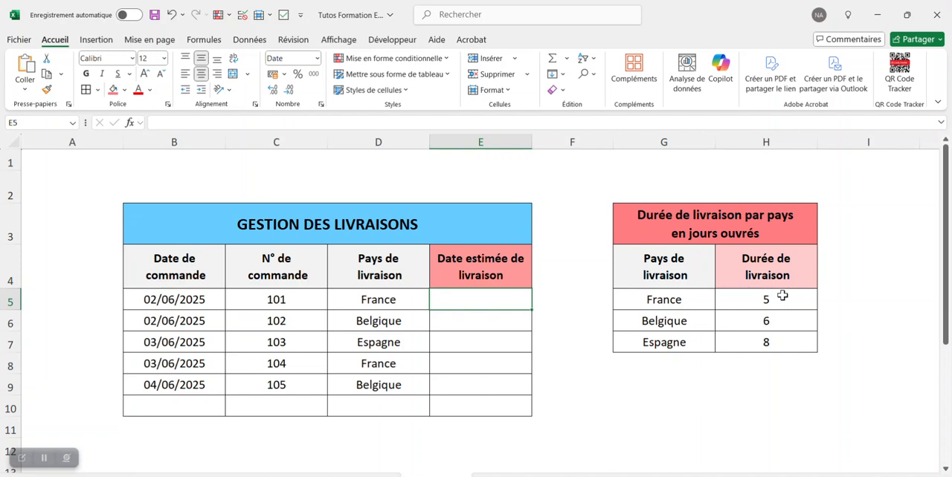
click(738, 232)
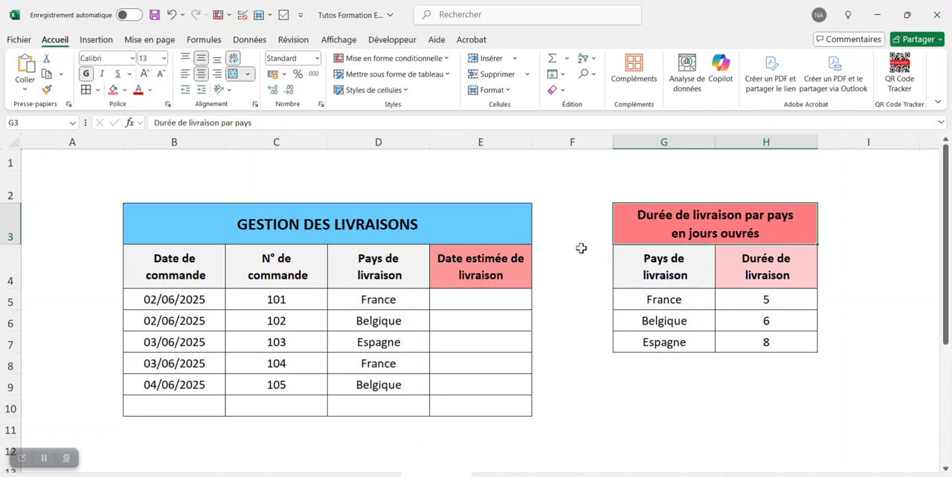
Start a SERIE.JOUR.OUVRE.INTL formula in cell E6 and cut its text out, leaving the cell empty
click(513, 314)
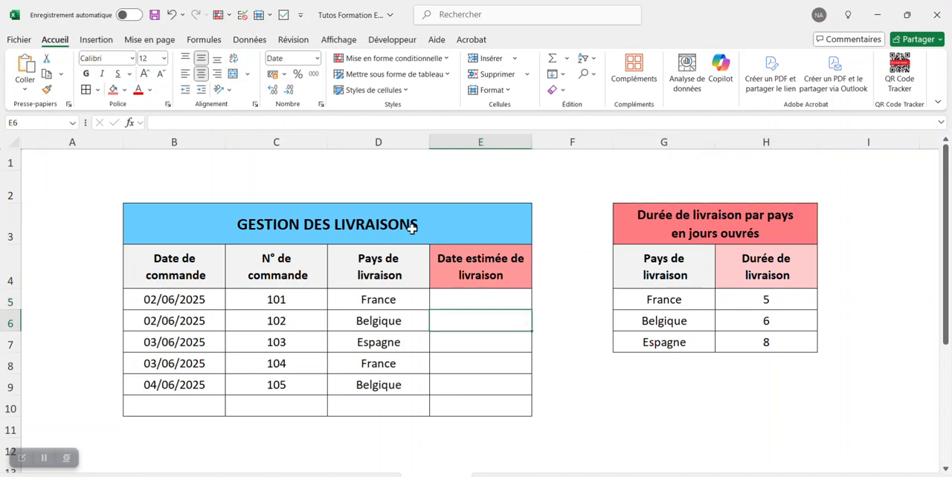
click(320, 122)
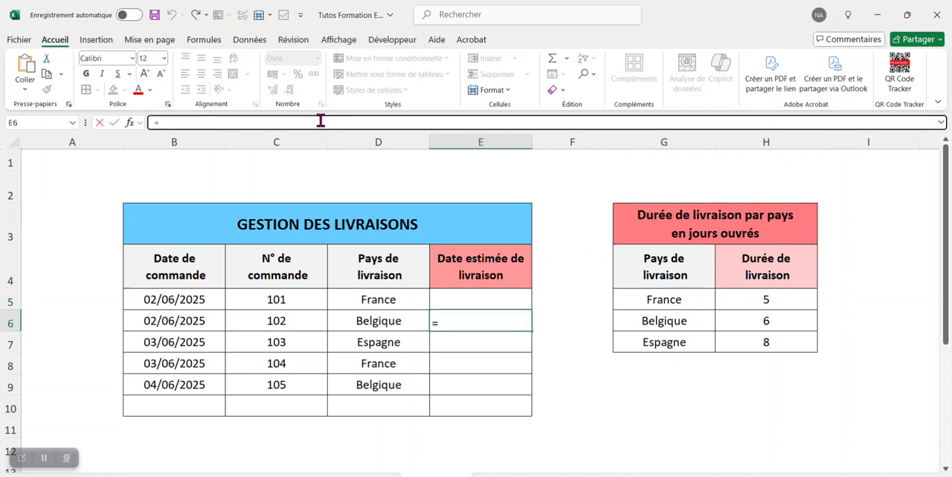
text(=ser)
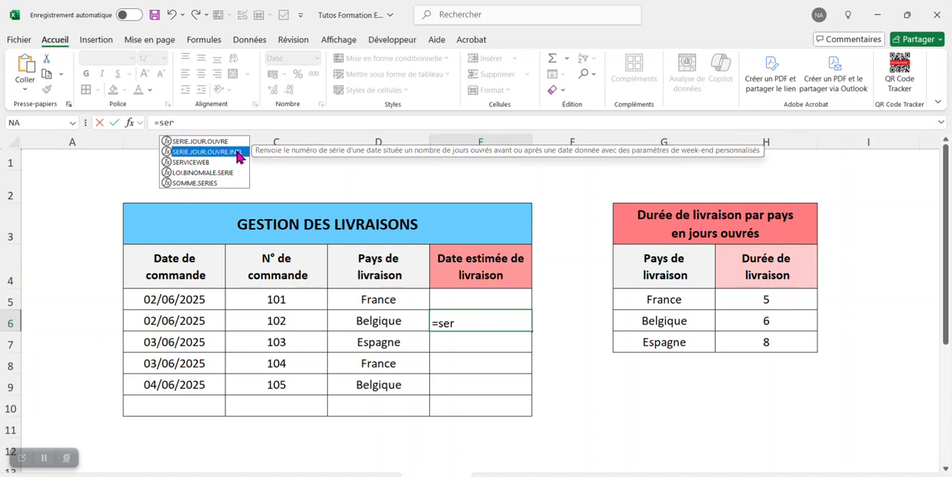
double_click(239, 152)
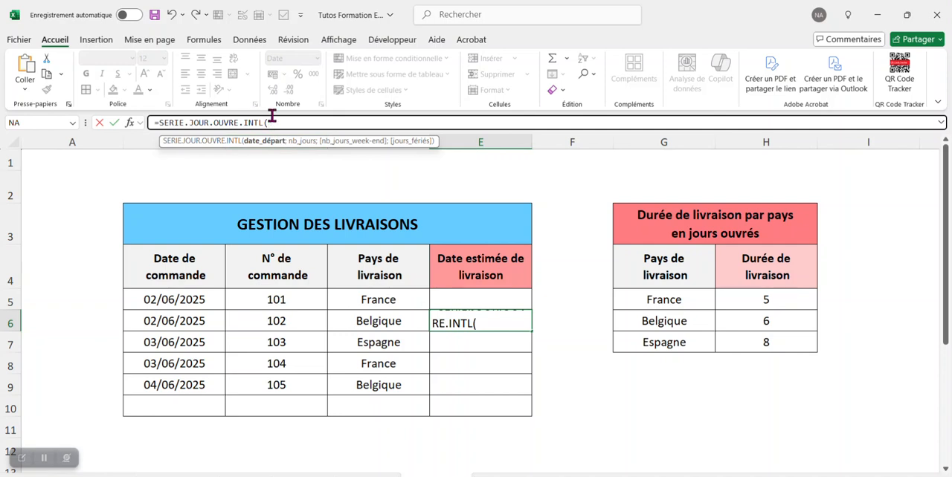
drag(269, 123, 3, 86)
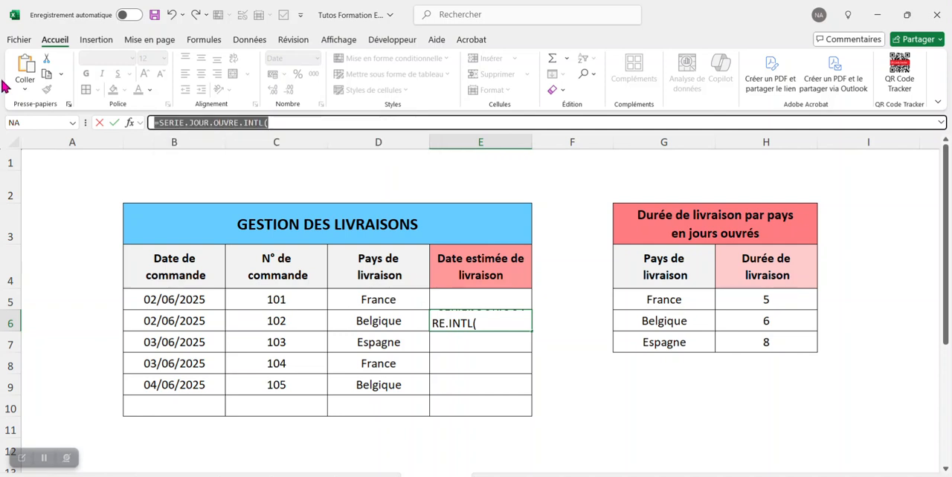
key(ctrl+x)
key(Return)
Paste the cut formula text into cell E5 and give B5 as the start date argument
click(450, 298)
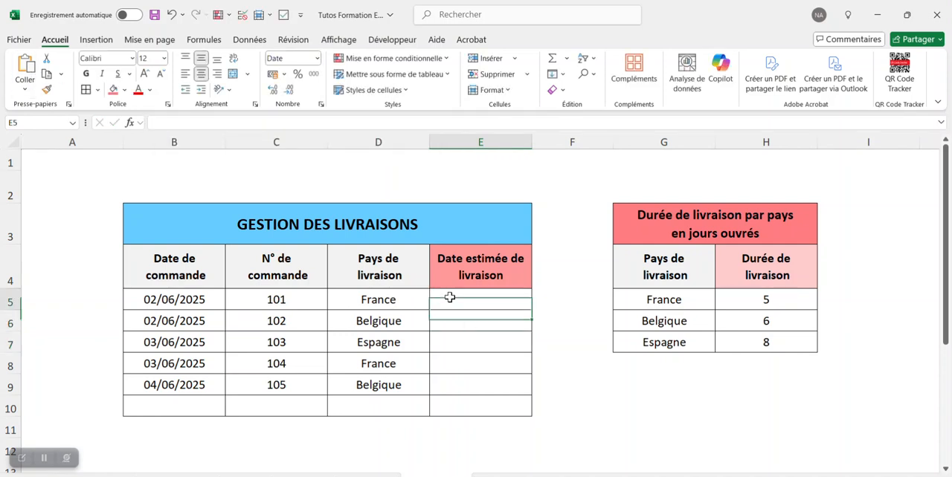
click(315, 123)
key(ctrl+v)
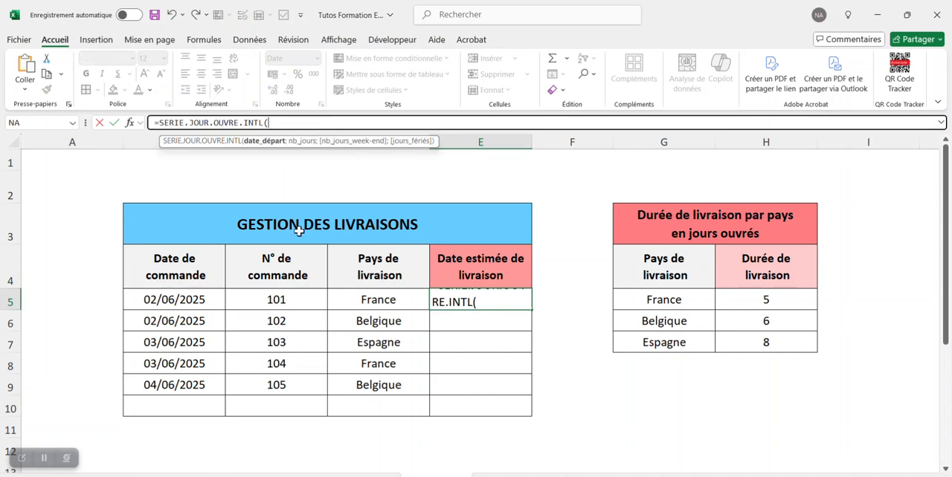
click(200, 300)
text(;)
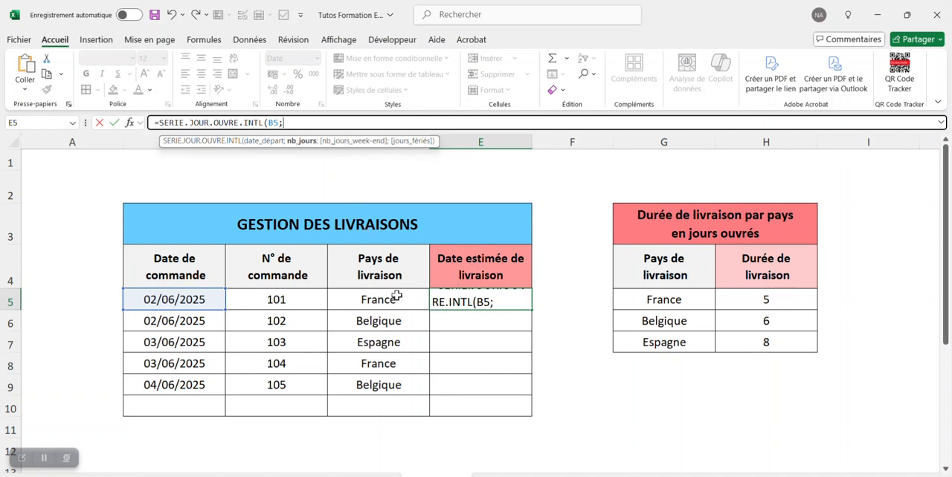
Supply the number of days in the E5 formula with RECHERCHEX(D5;G5:G7;H5:H7)
text(re)
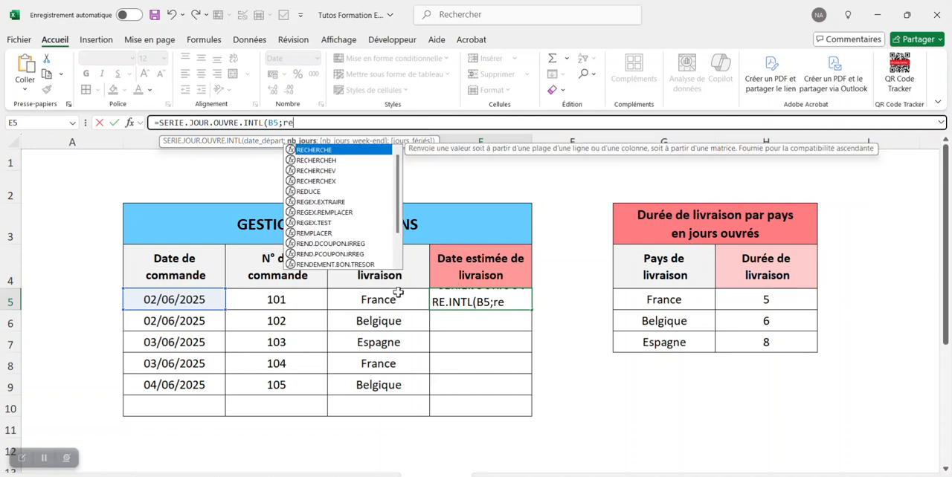
double_click(346, 182)
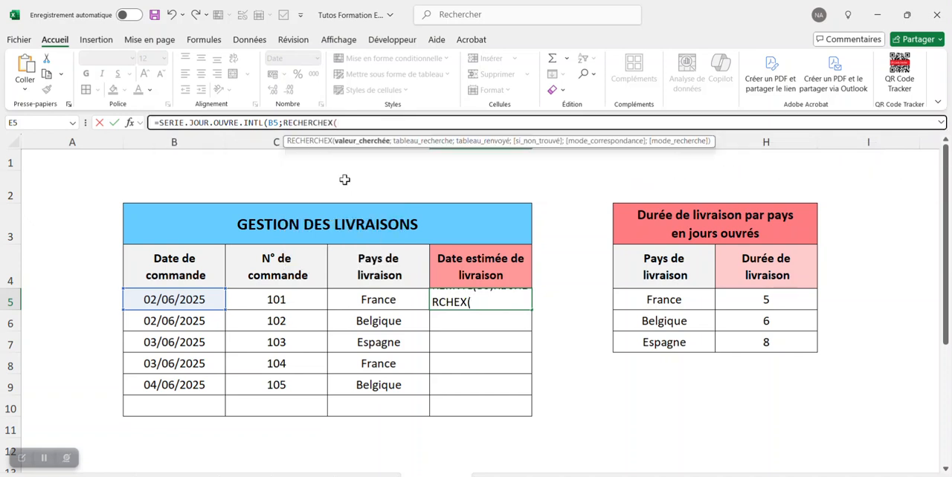
click(409, 297)
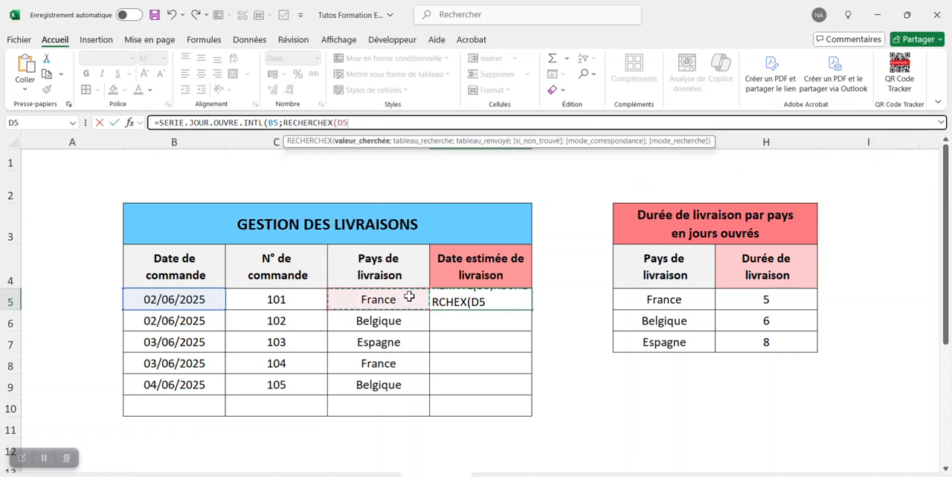
text(;)
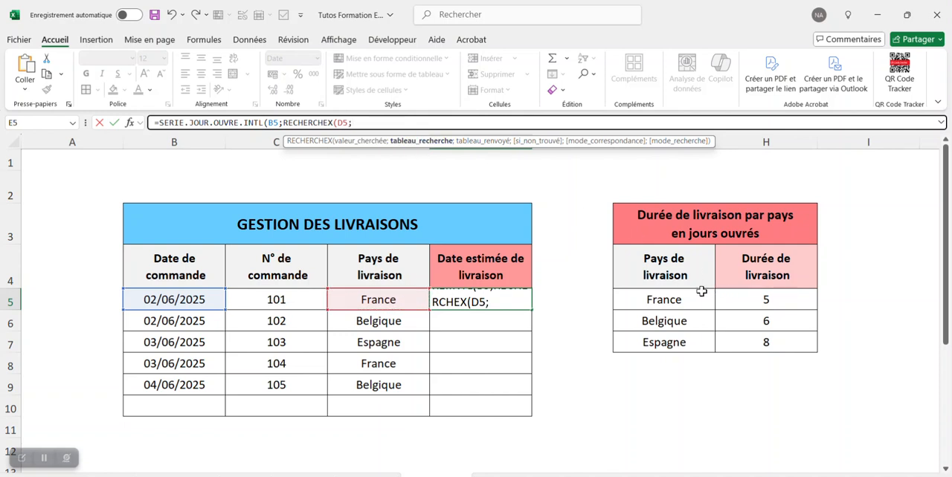
drag(699, 295, 706, 335)
text(;)
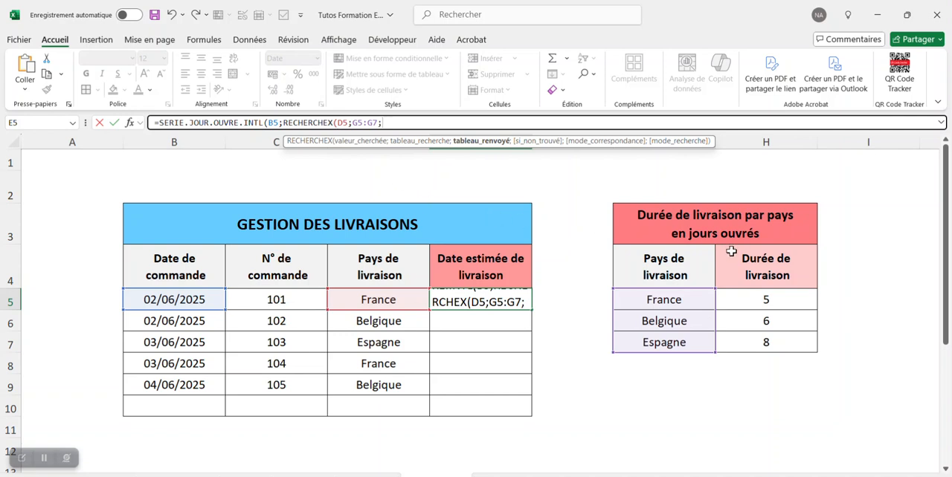
click(764, 295)
drag(763, 295, 767, 340)
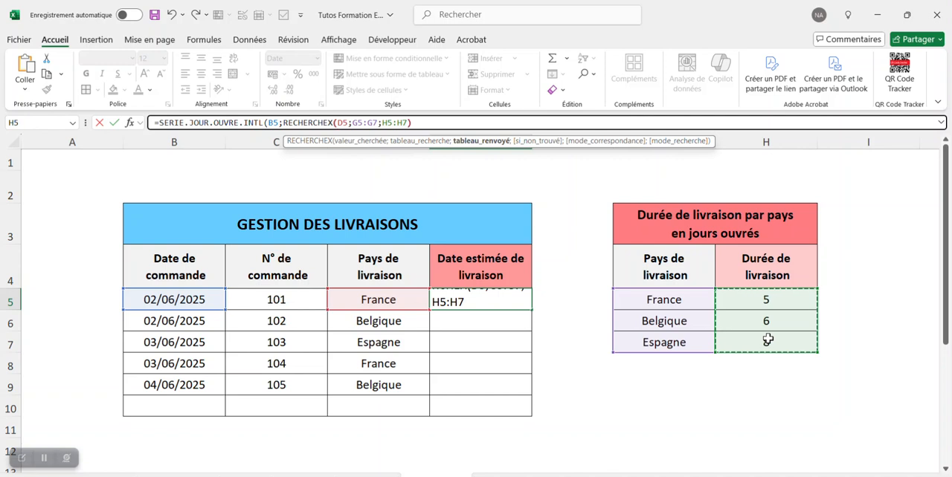
text())
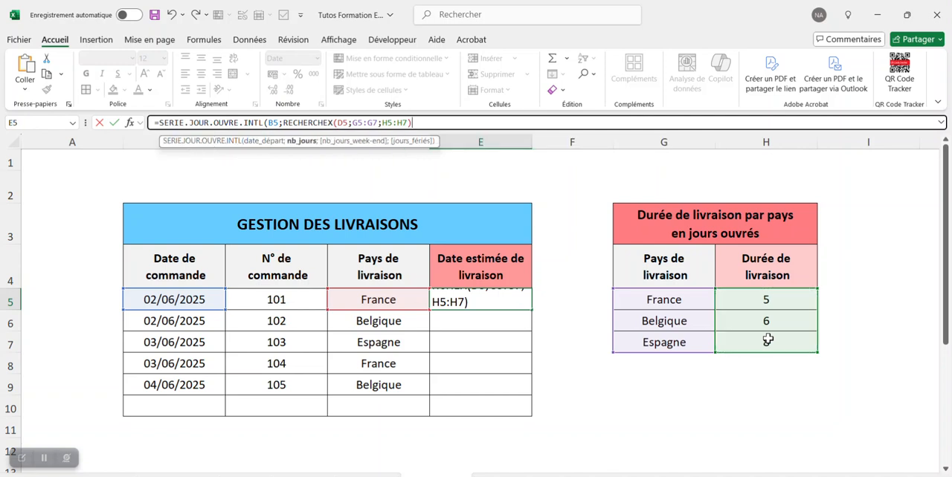
text(;)
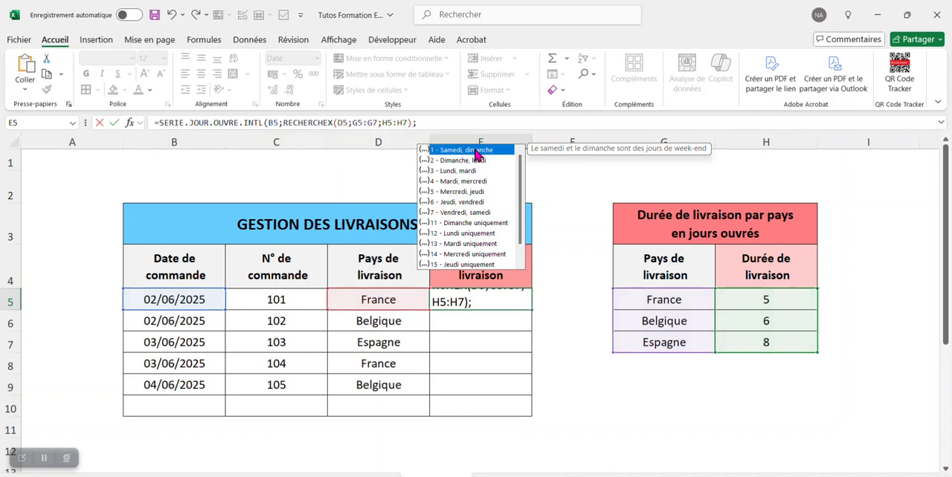
Set the weekend argument to 1 (Samedi, dimanche) and close the SERIE.JOUR.OUVRE.INTL function
double_click(475, 152)
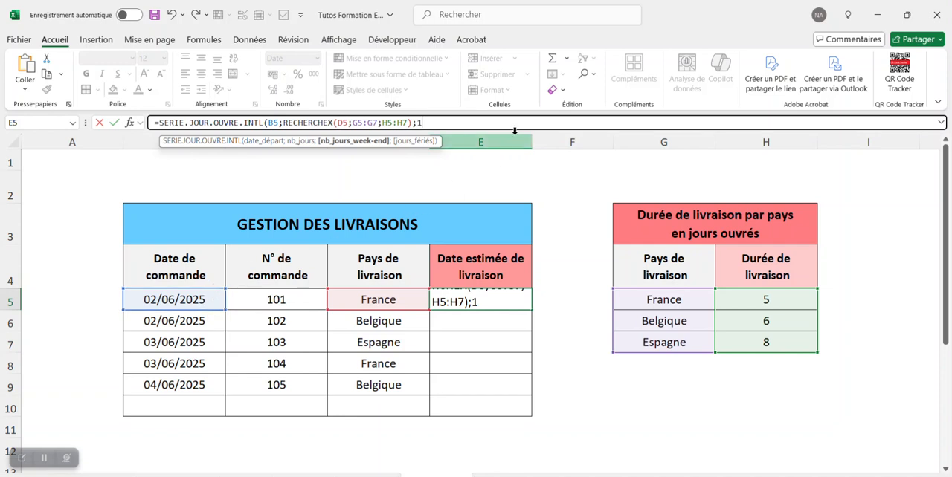
text())
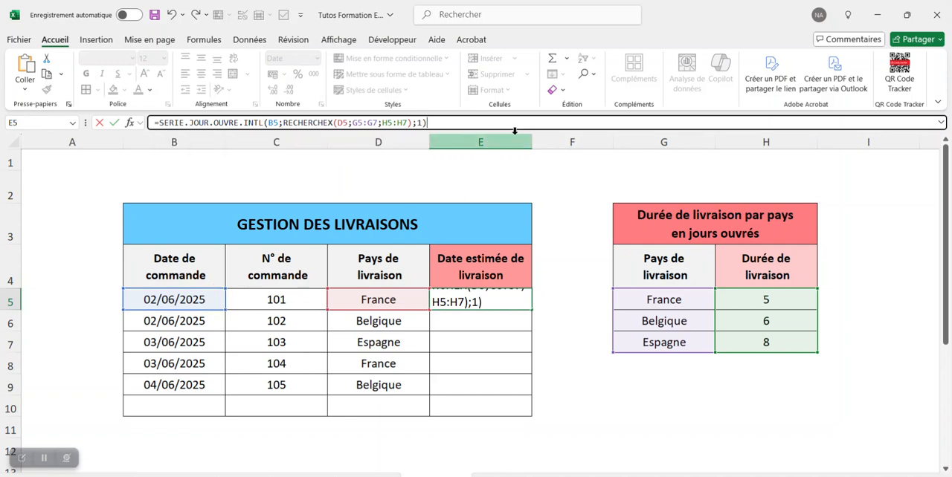
Wrap the E5 formula in a SI function that returns "" when D5="" and otherwise calculates the delivery date
click(161, 122)
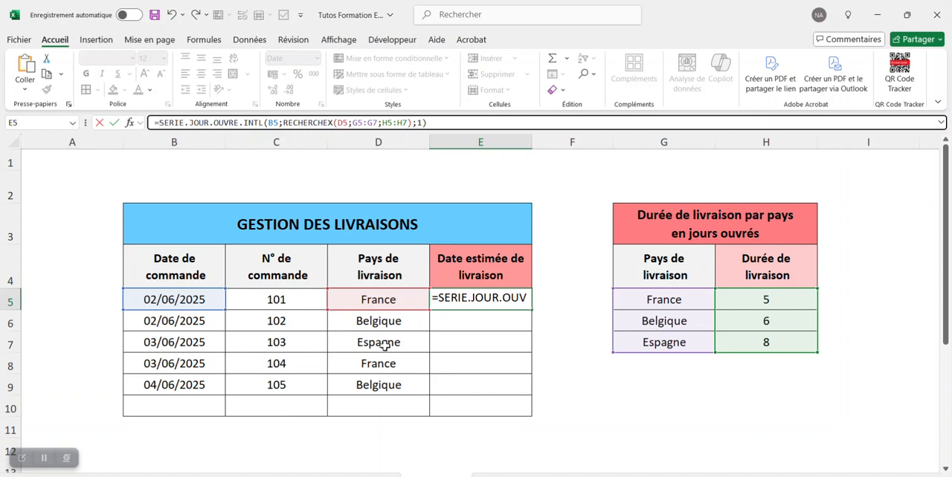
text(si()
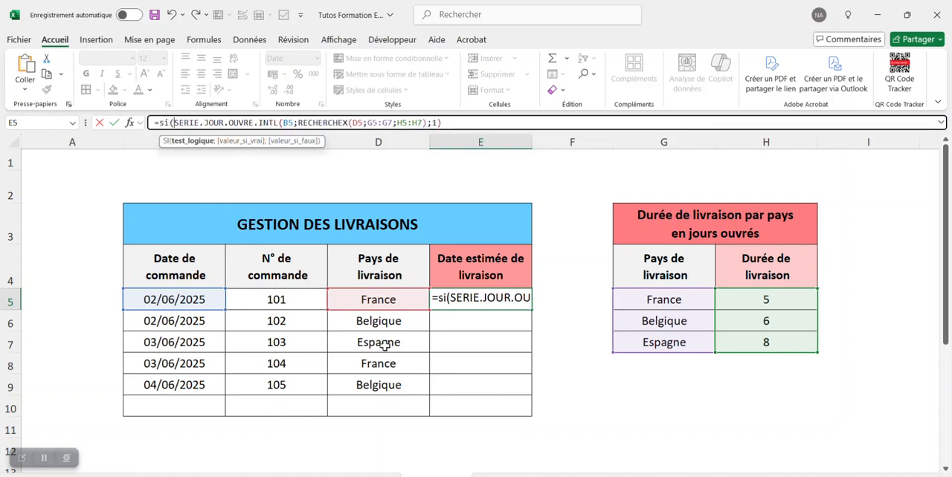
click(379, 299)
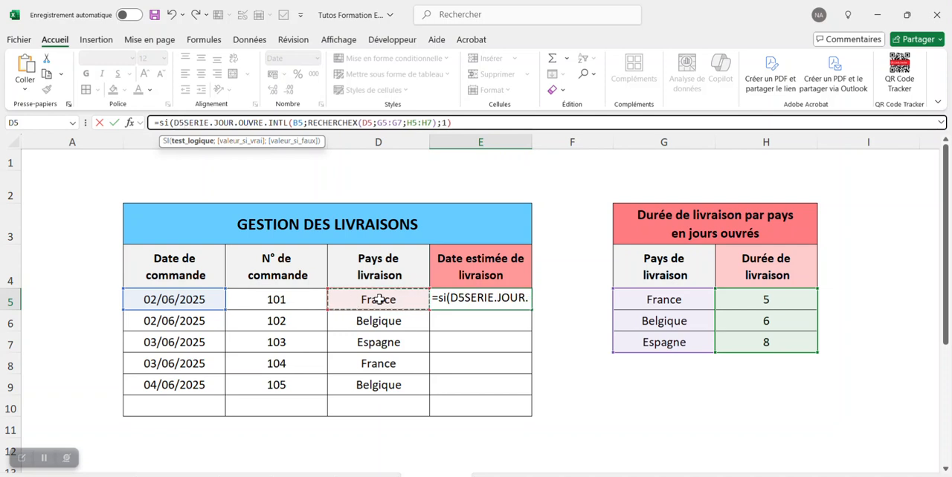
text(="";"")
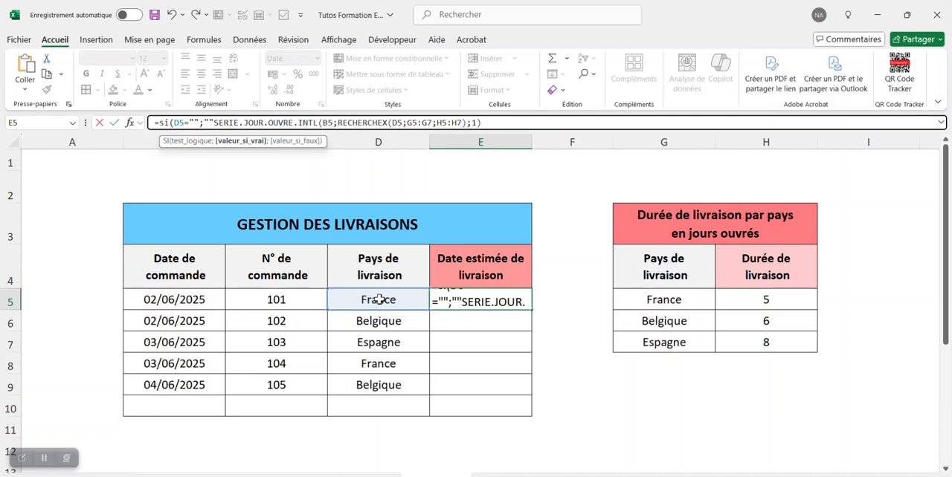
text(;)
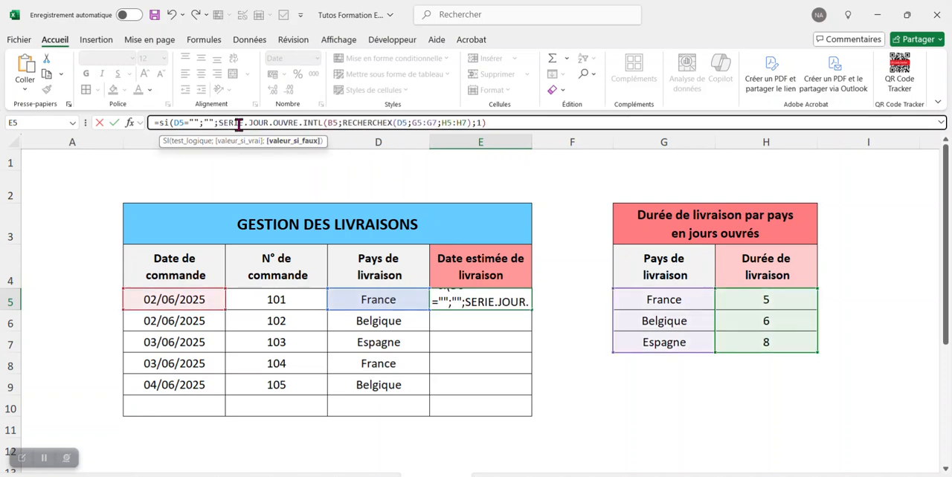
click(486, 122)
text())
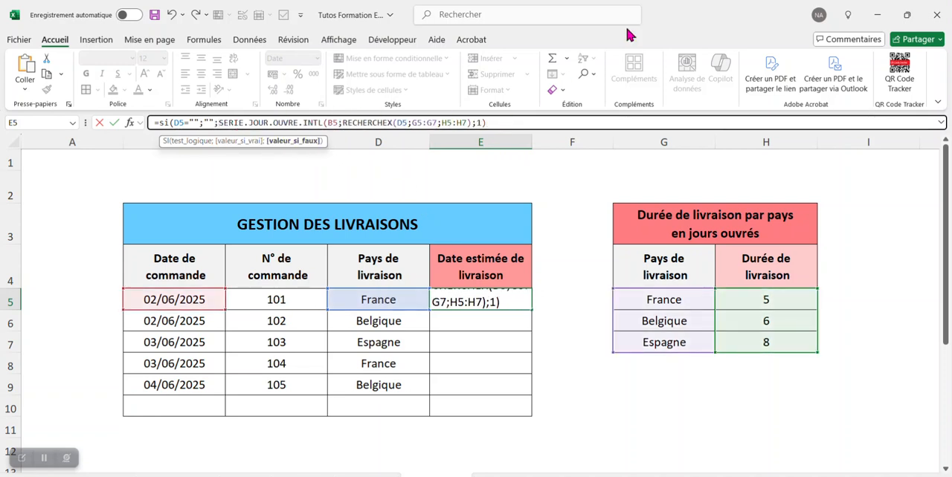
text())
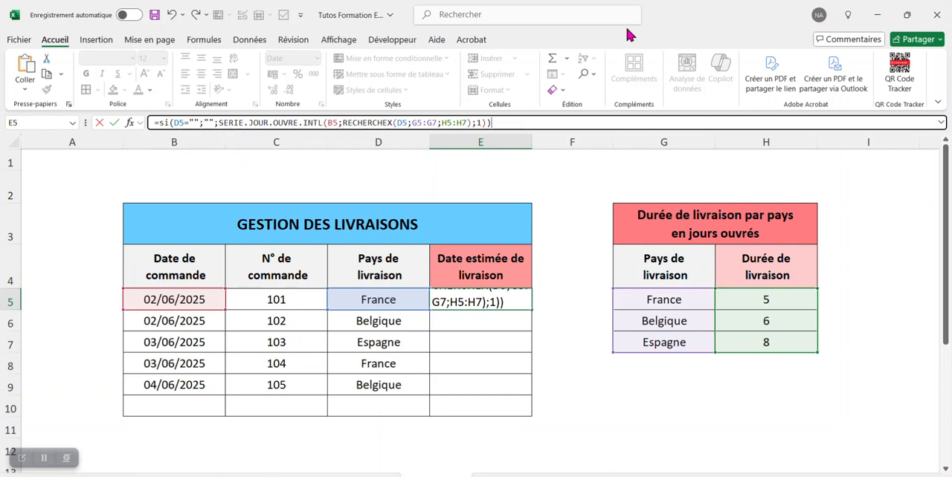
Make both lookup ranges absolute as $G$5:$G$7 and $H$5:$H$7, then enter the formula in E5
double_click(424, 122)
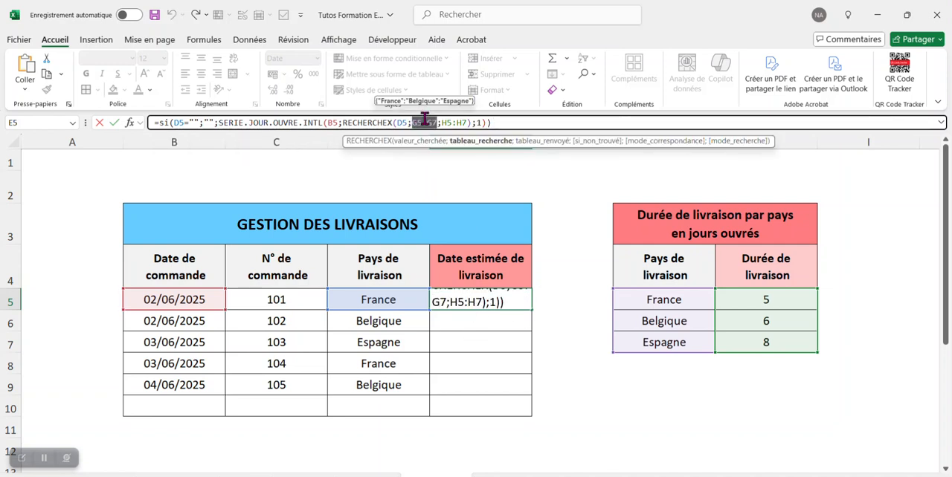
key(F4)
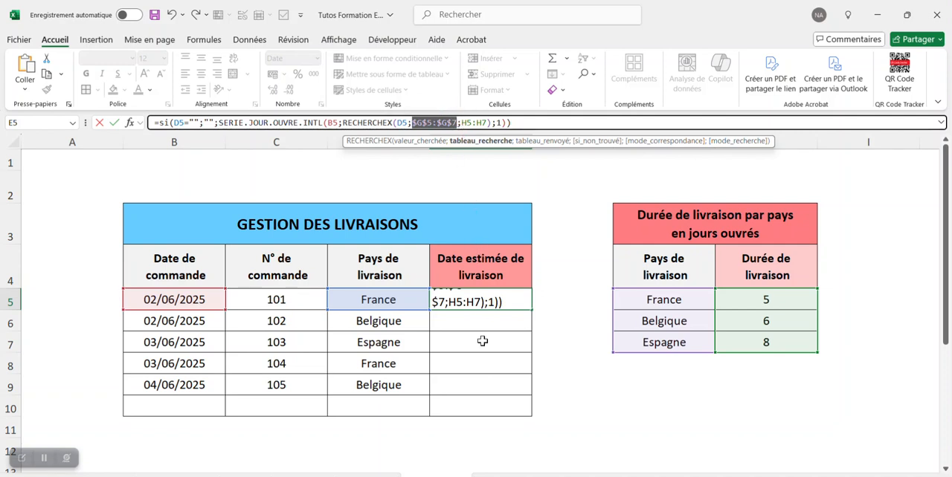
double_click(467, 123)
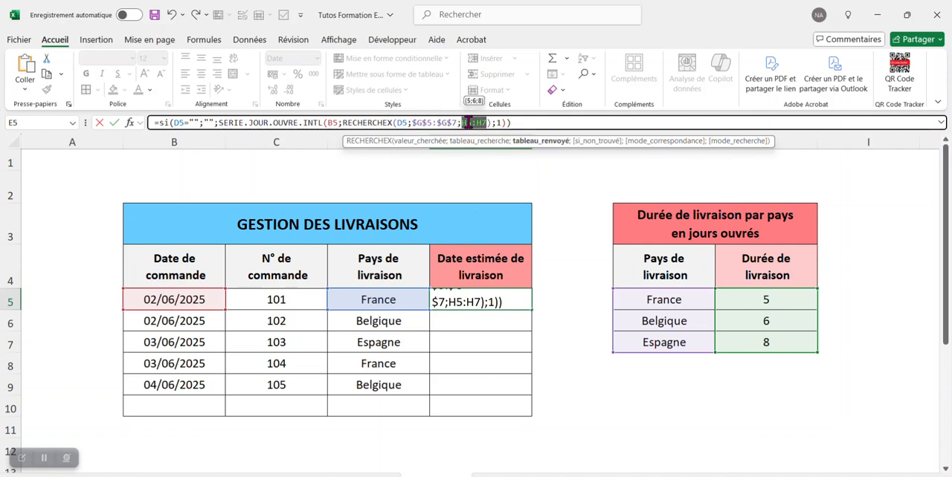
key(F4)
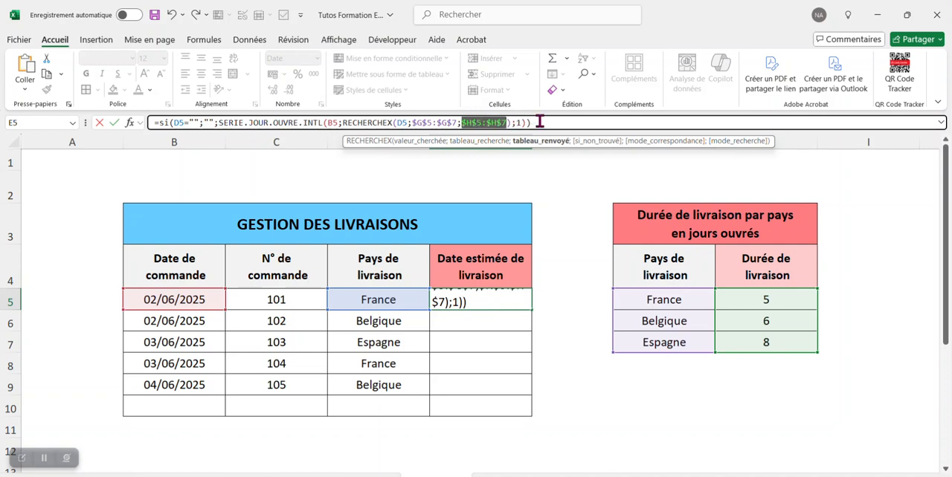
click(542, 121)
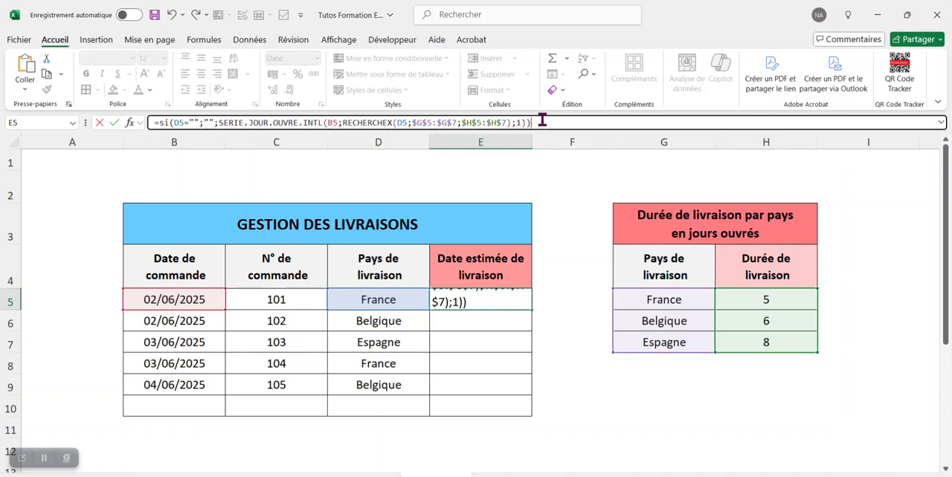
click(335, 122)
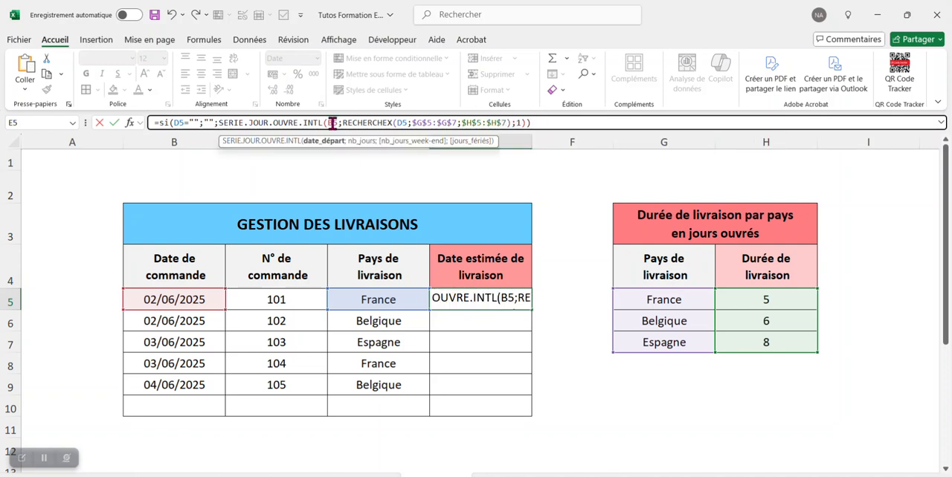
click(402, 123)
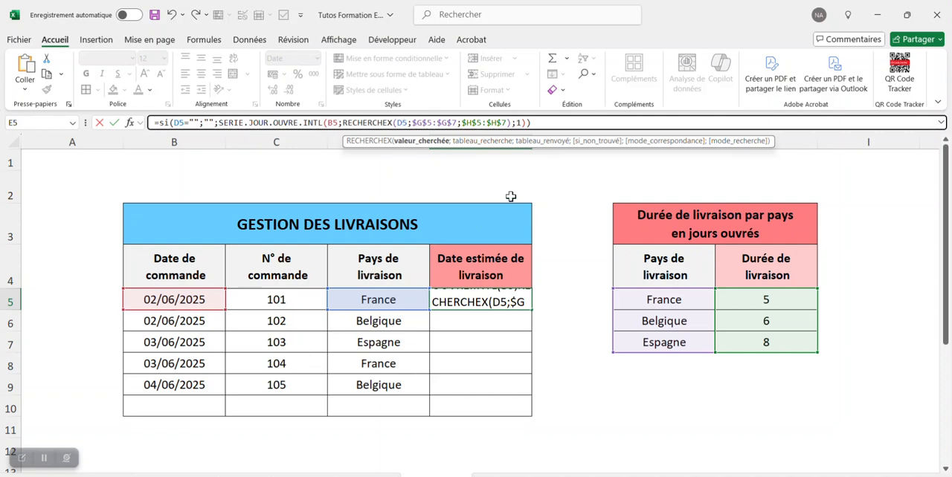
click(553, 121)
key(Return)
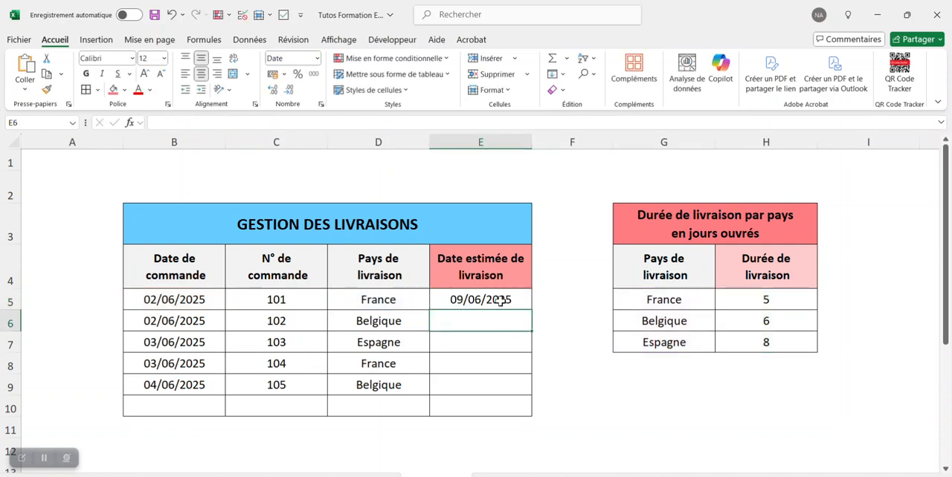
Copy the delivery date formula from E5 down through E10
click(501, 302)
drag(533, 307, 528, 394)
click(565, 322)
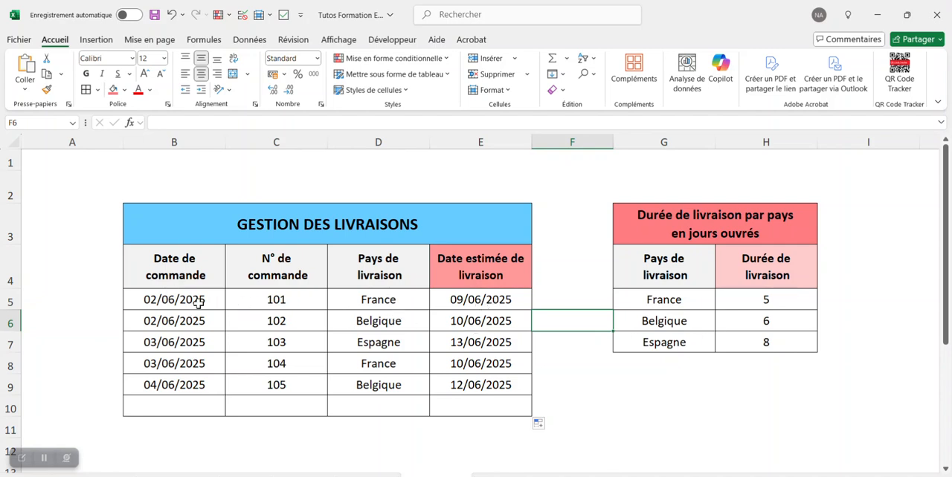
Check the estimated delivery date in E7 against its order date in B7 and the Espagne delivery time in H7
click(504, 320)
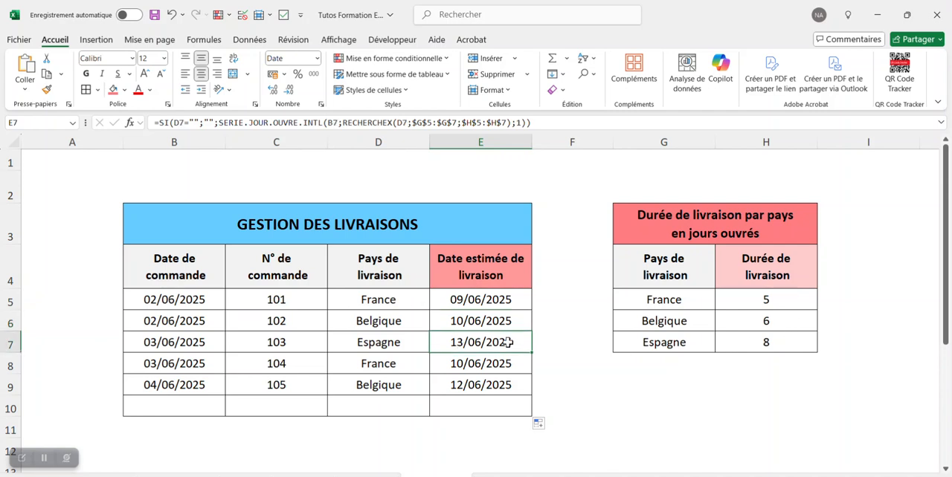
click(215, 346)
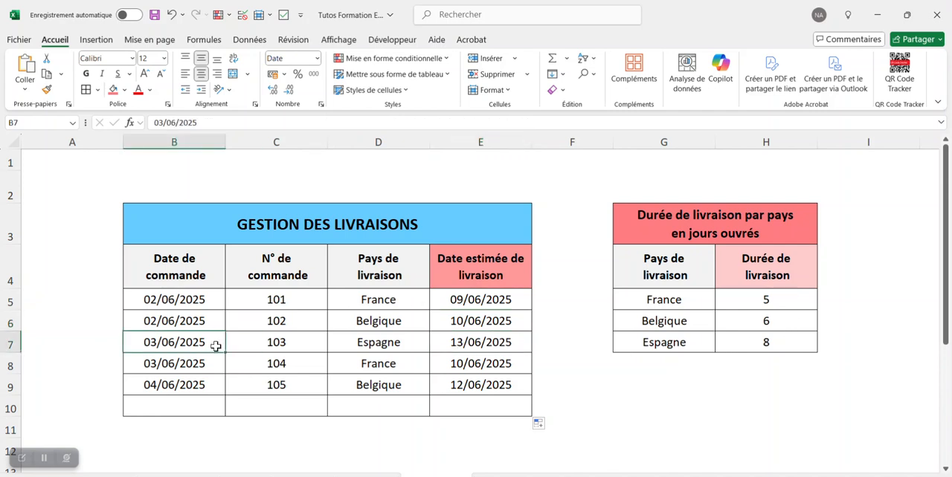
click(512, 344)
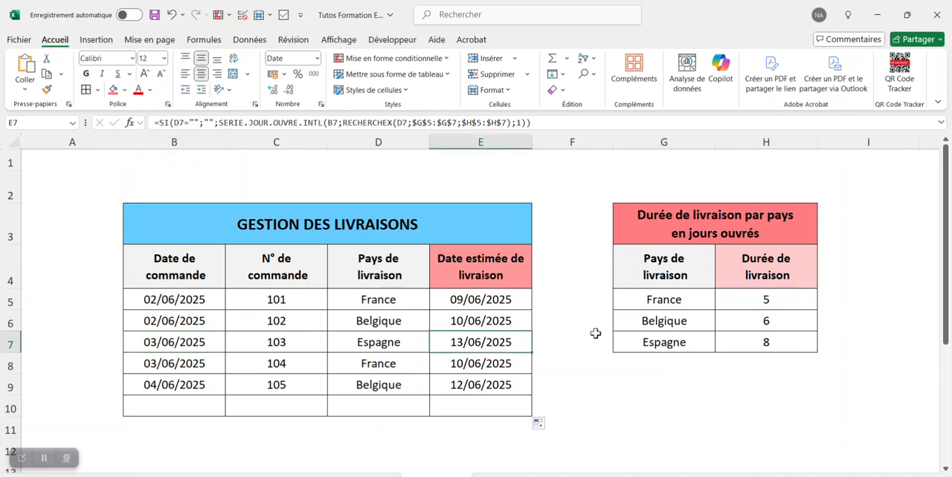
click(783, 344)
click(751, 389)
Add a new order in row 10 with the order date 05/06/2025 and the next sequential order number
click(203, 406)
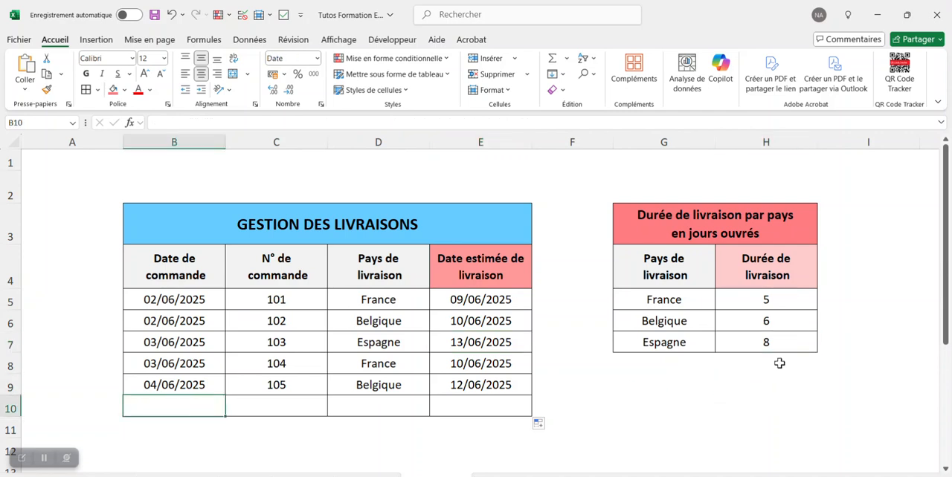
text(0)
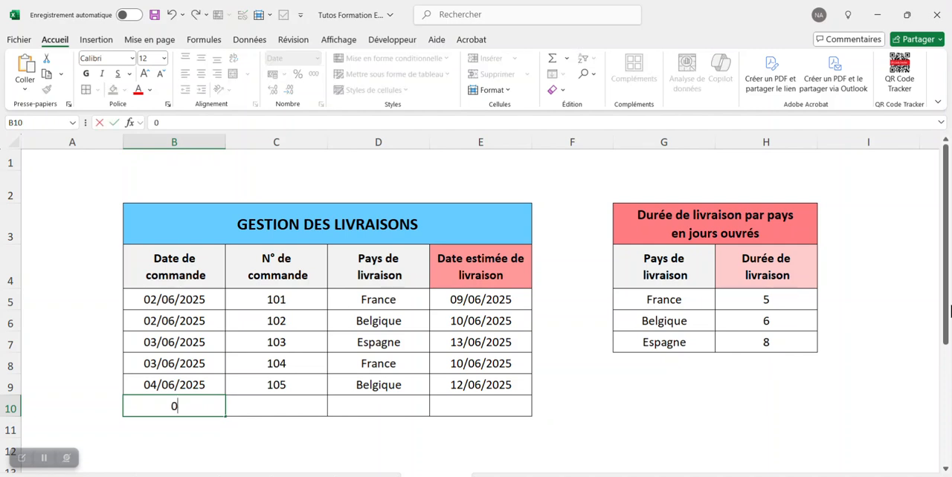
text(5/06/2025)
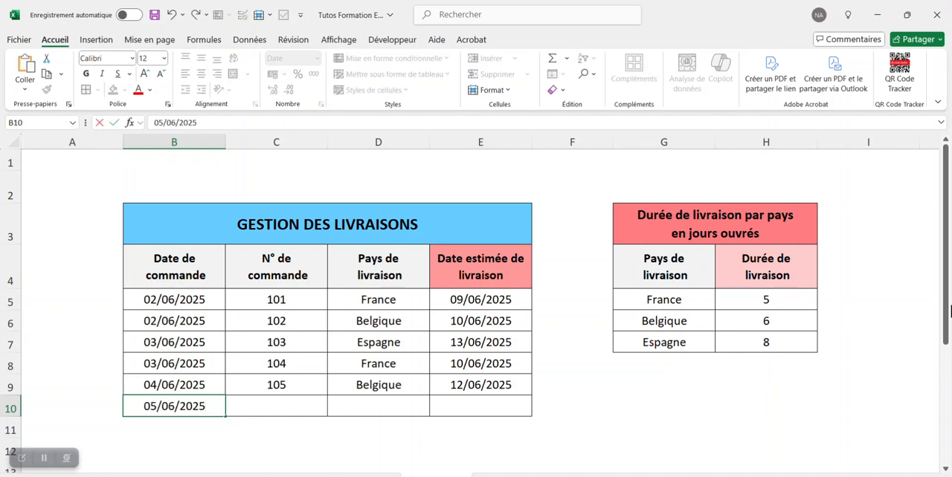
key(Return)
click(291, 407)
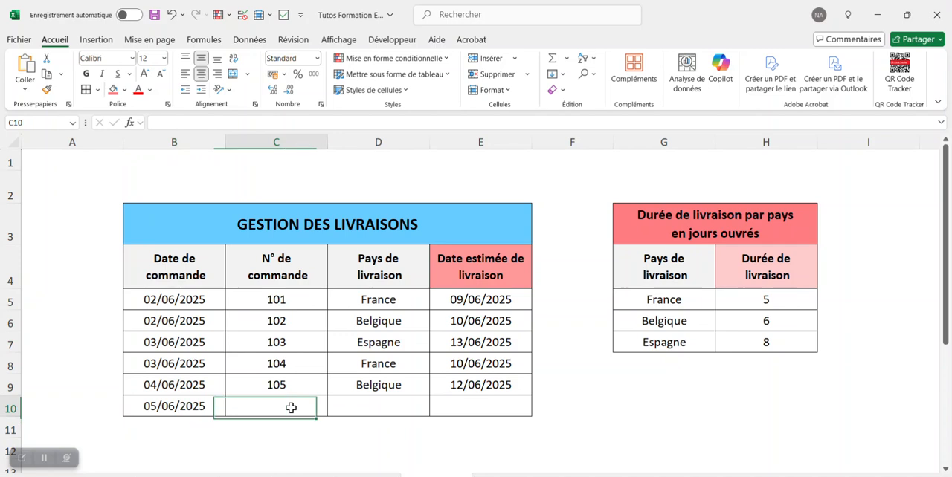
text(106)
key(Return)
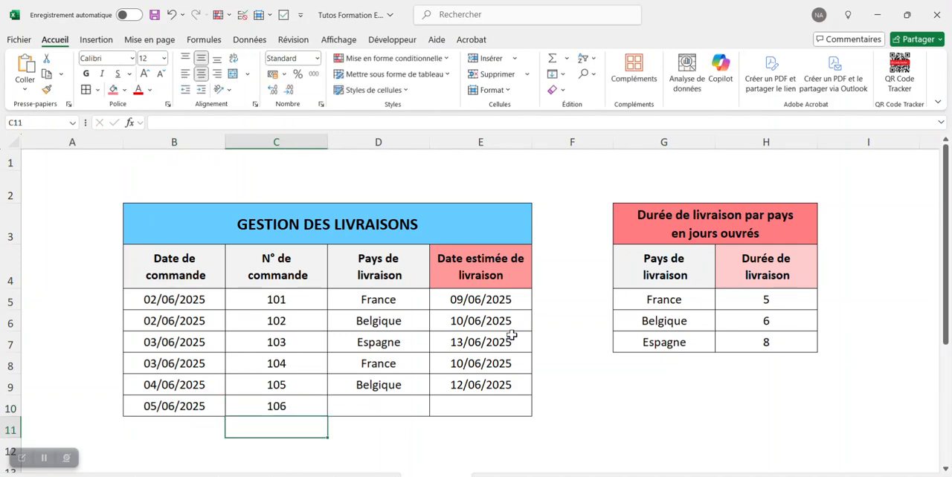
Choose Espagne as the delivery country for the new order in D10
click(405, 409)
click(435, 412)
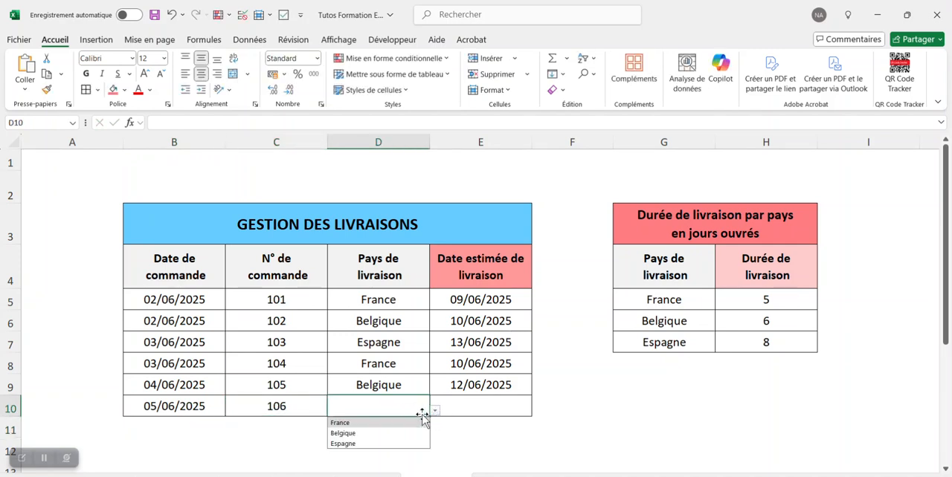
click(394, 445)
click(590, 409)
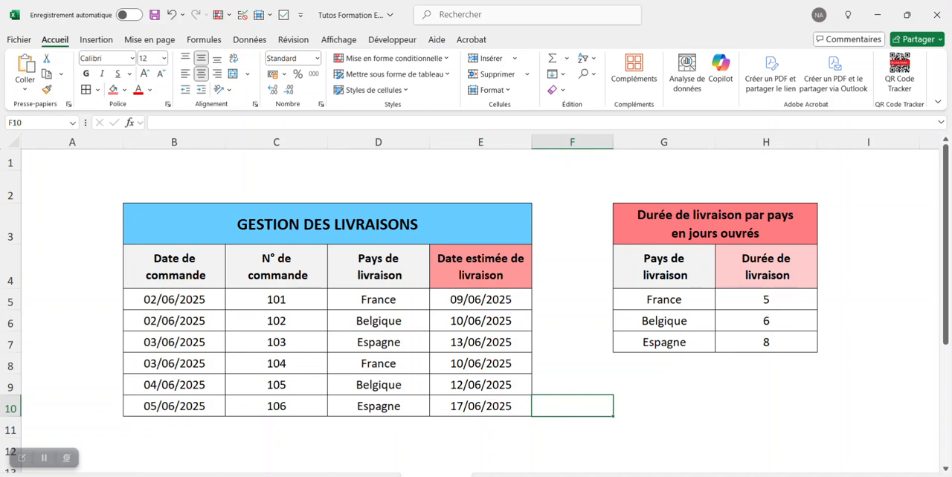
Check the new order's estimated delivery date against the June 2025 system calendar and close the calendar
key(super+n)
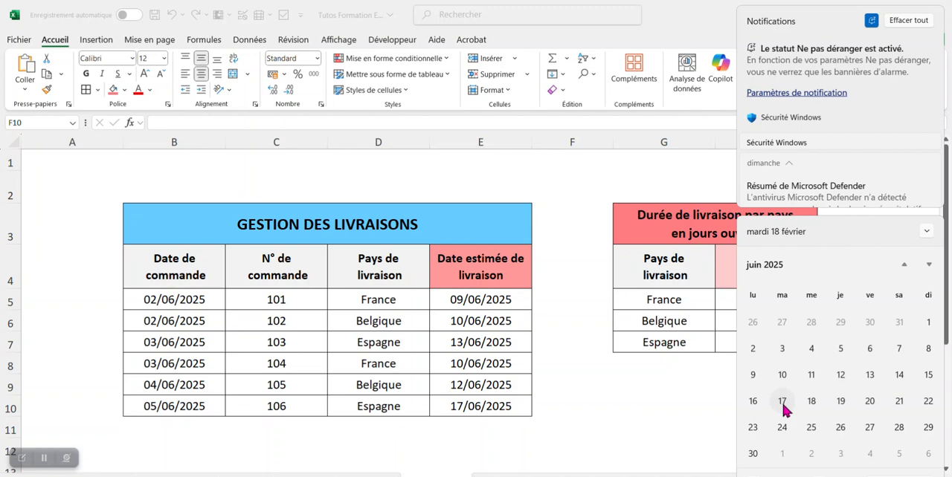
click(674, 400)
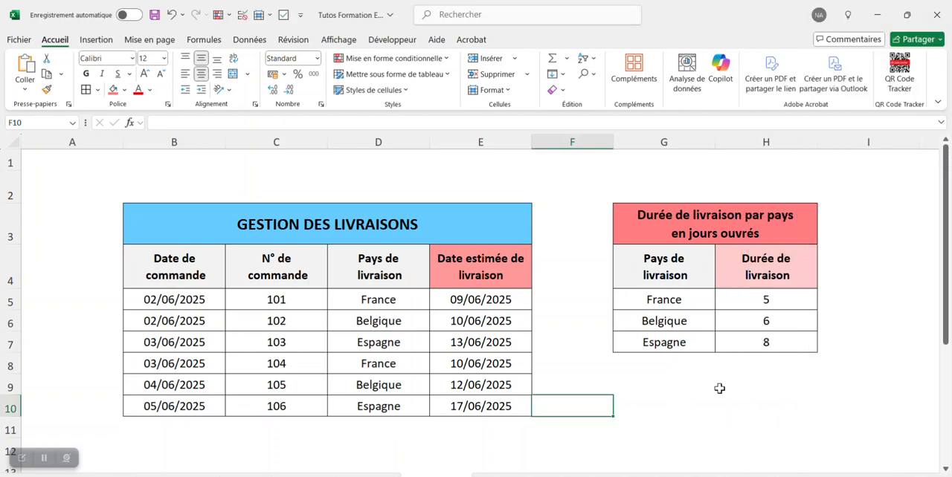